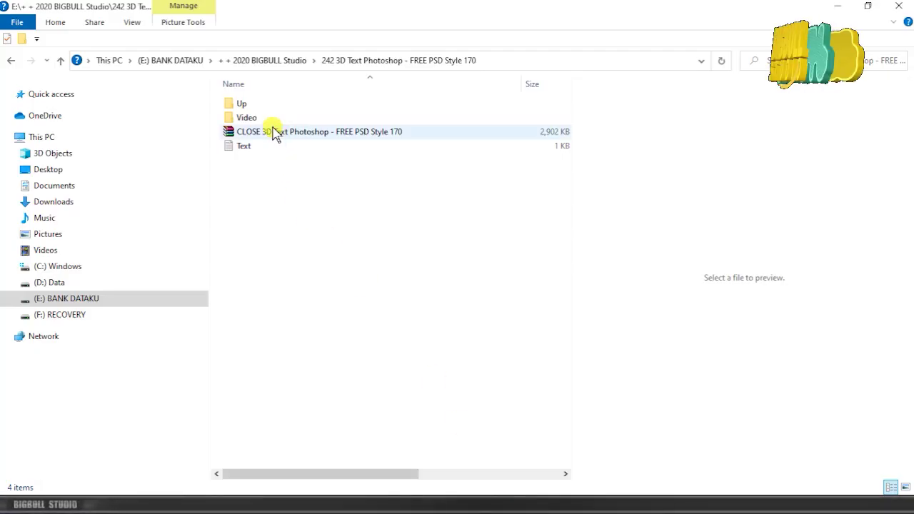
Extract the CLOSE 3D Text Photoshop - FREE PSD Style 170 archive into the current folder.
{"action": "left_click", "coordinate": [271, 134]}
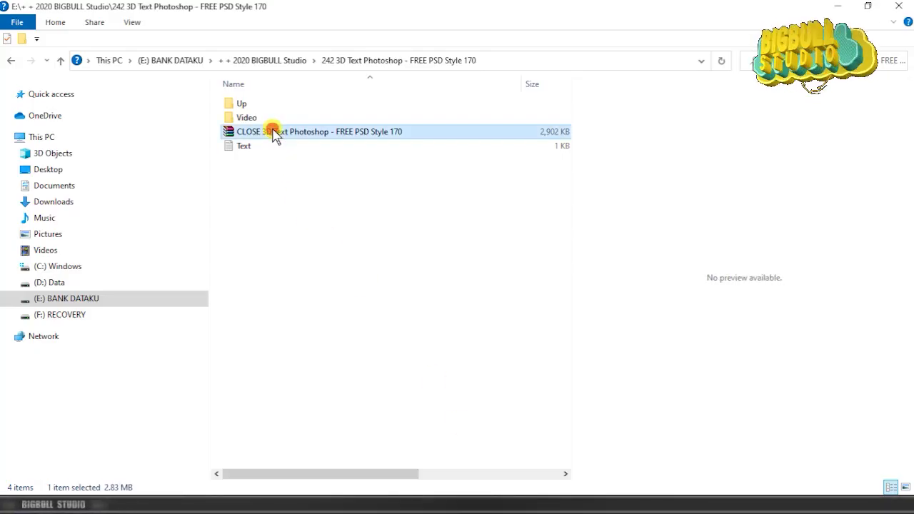
{"action": "right_click", "coordinate": [390, 131]}
{"action": "left_click", "coordinate": [471, 200]}
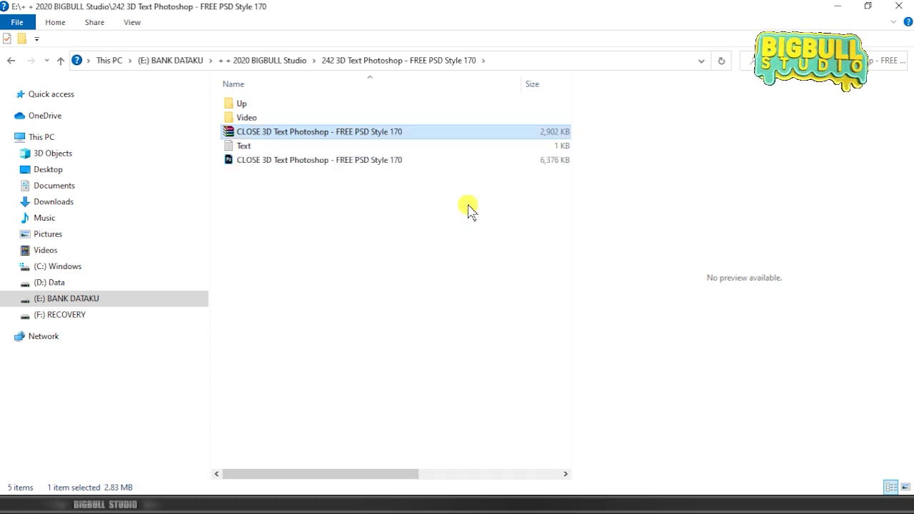
Open the extracted 'CLOSE 3D Text Photoshop - FREE PSD Style 170.psd' in Photoshop.
{"action": "left_click", "coordinate": [396, 133]}
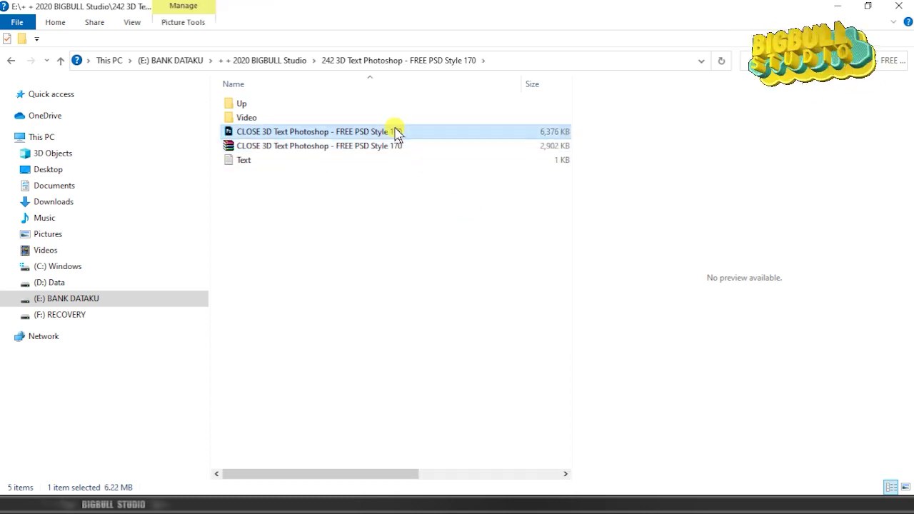
{"action": "right_click", "coordinate": [396, 134]}
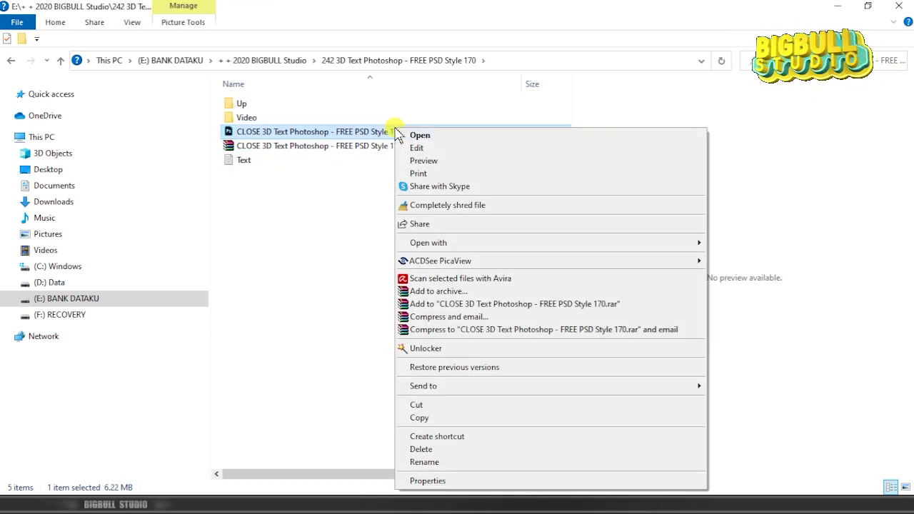
{"action": "left_click", "coordinate": [454, 136]}
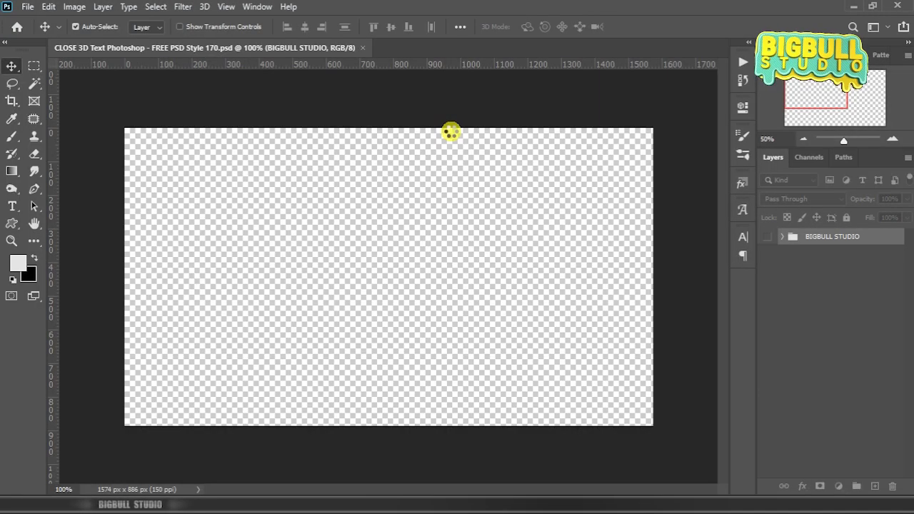
Show and expand the BIGBULL STUDIO group, then edit the Text Here smart object's contents.
{"action": "left_click", "coordinate": [770, 238]}
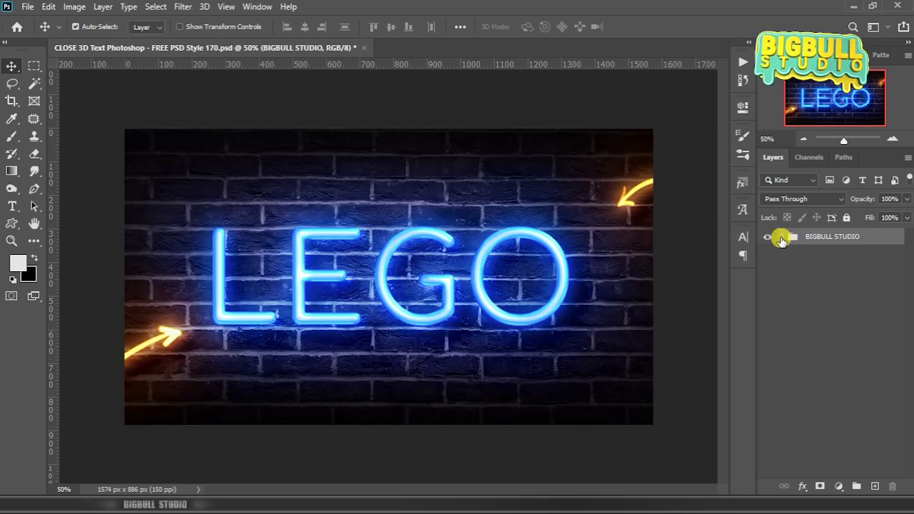
{"action": "left_click", "coordinate": [782, 237]}
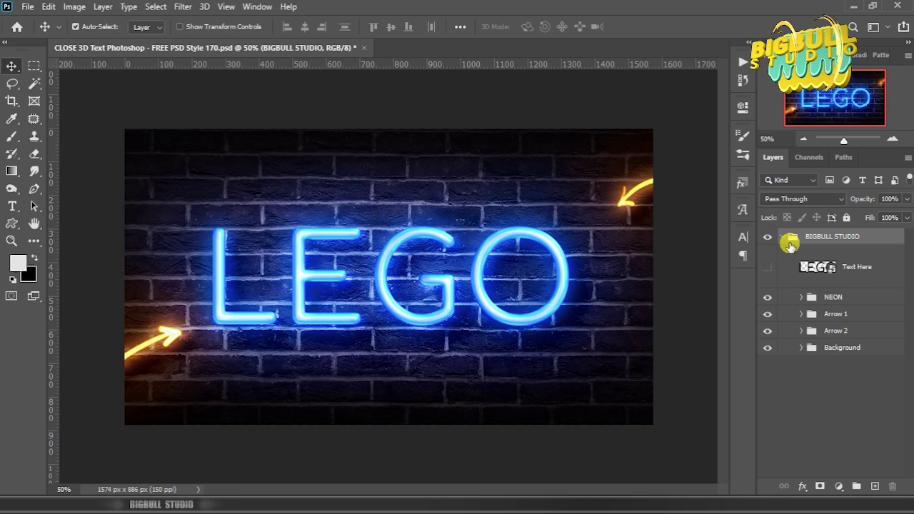
{"action": "left_click", "coordinate": [852, 270]}
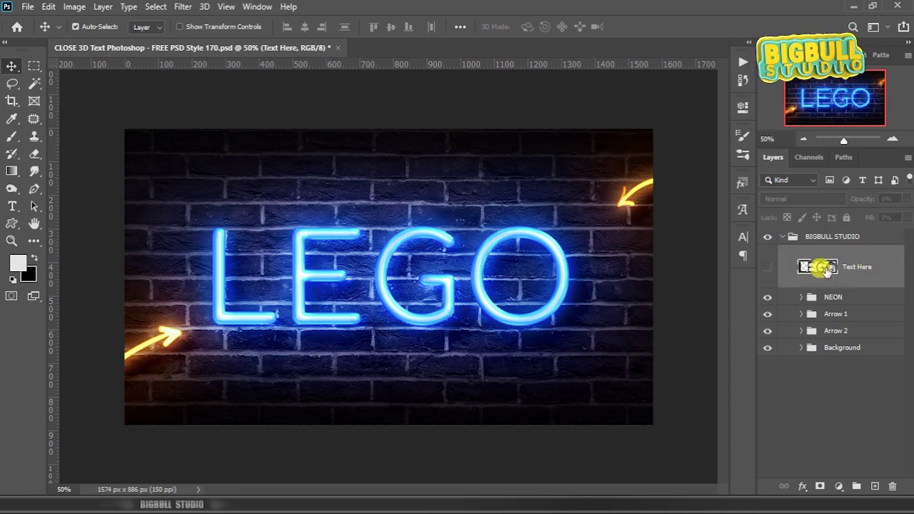
{"action": "right_click", "coordinate": [843, 271]}
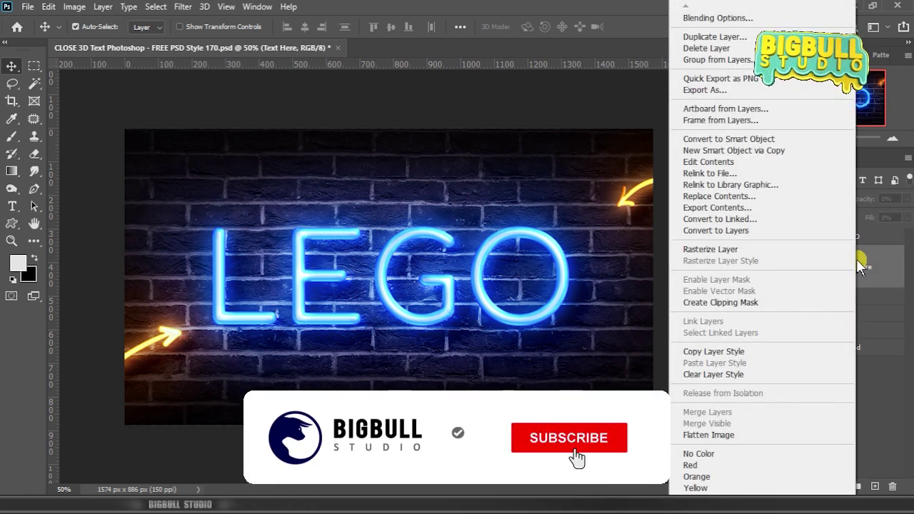
{"action": "left_click", "coordinate": [782, 163]}
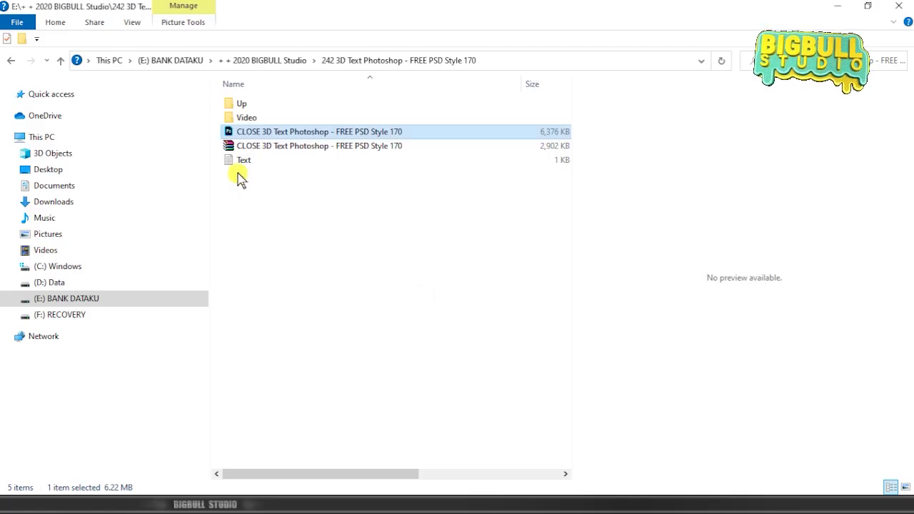
Copy the word 'Light' from the Text.txt word list in Notepad.
{"action": "left_click", "coordinate": [230, 160]}
{"action": "double_click", "coordinate": [230, 161]}
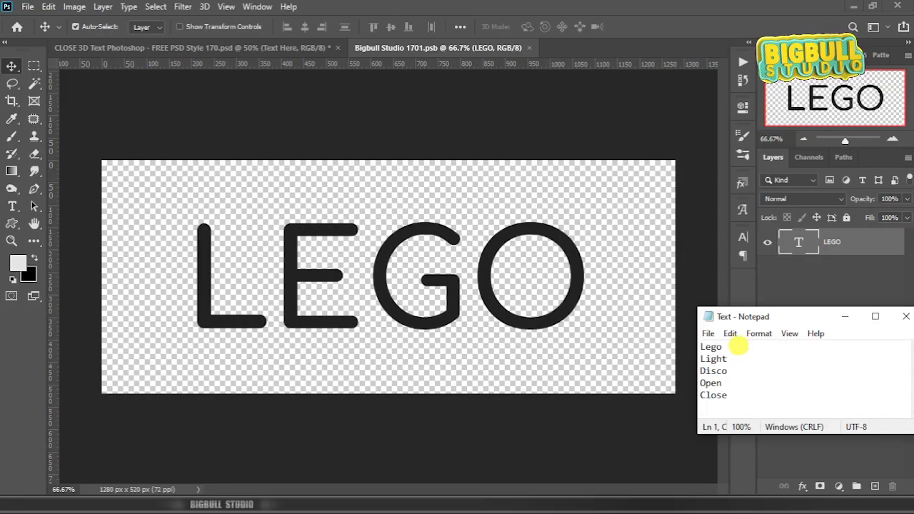
{"action": "left_click_drag", "start_coordinate": [757, 318], "coordinate": [713, 333]}
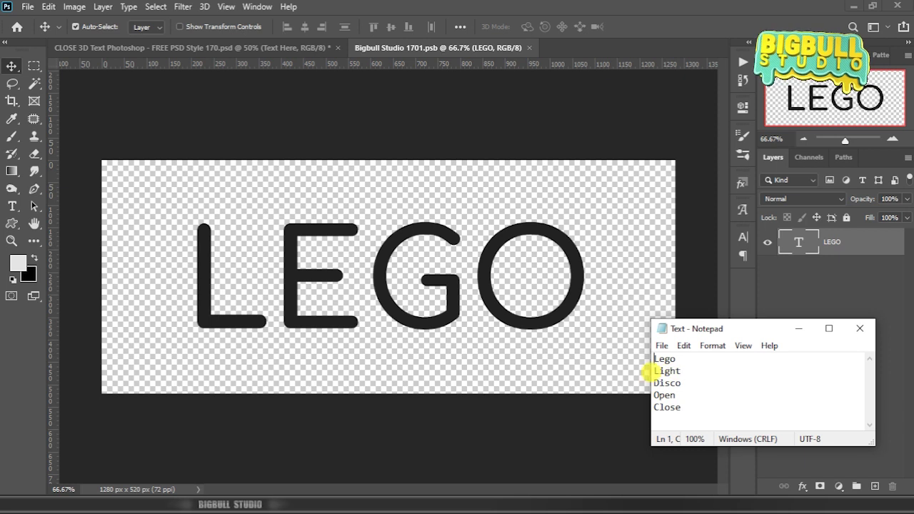
{"action": "left_click_drag", "start_coordinate": [656, 371], "coordinate": [682, 372]}
{"action": "right_click", "coordinate": [675, 370]}
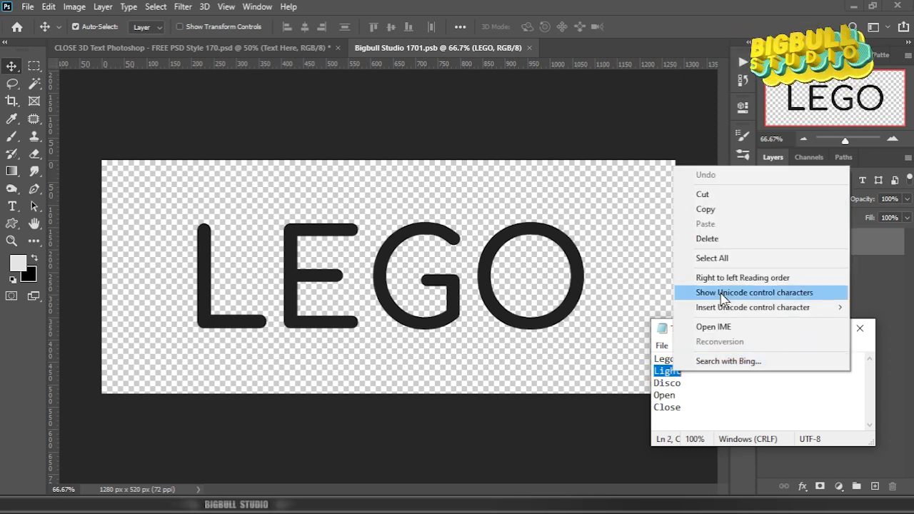
{"action": "left_click", "coordinate": [740, 208]}
Replace LEGO with Light in the smart object and save it back to the mockup.
{"action": "left_click", "coordinate": [806, 246]}
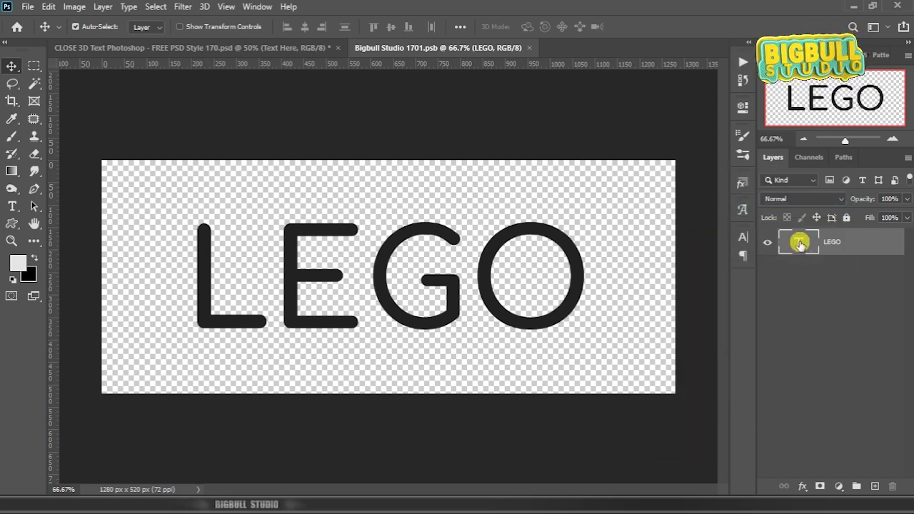
{"action": "double_click", "coordinate": [800, 244]}
{"action": "key", "text": "ctrl+v"}
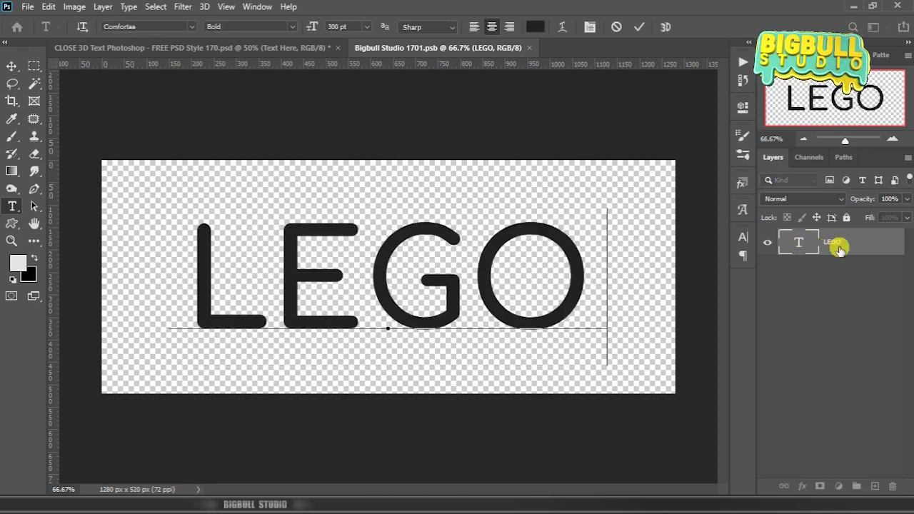
{"action": "left_click", "coordinate": [851, 251]}
{"action": "key", "text": "v"}
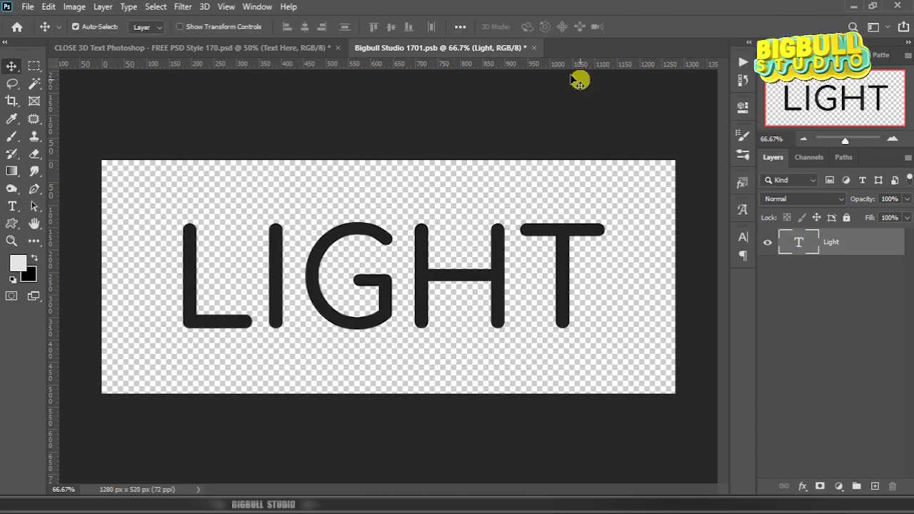
{"action": "left_click", "coordinate": [531, 47]}
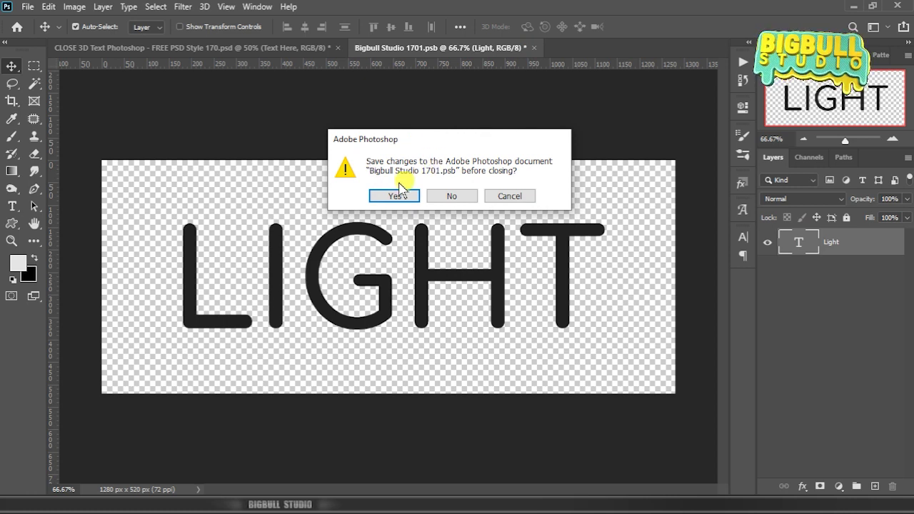
{"action": "left_click", "coordinate": [400, 195]}
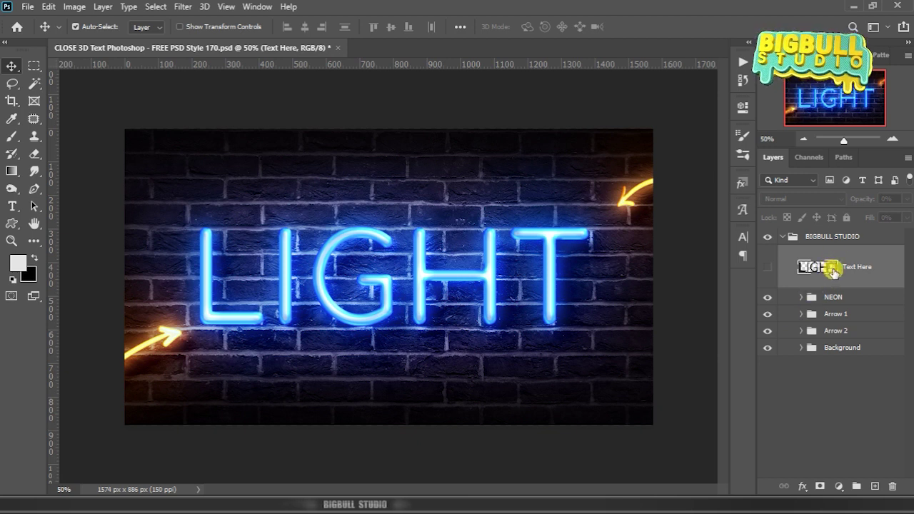
Reopen the Text Here smart object and copy 'Disco' from the word list.
{"action": "double_click", "coordinate": [832, 270]}
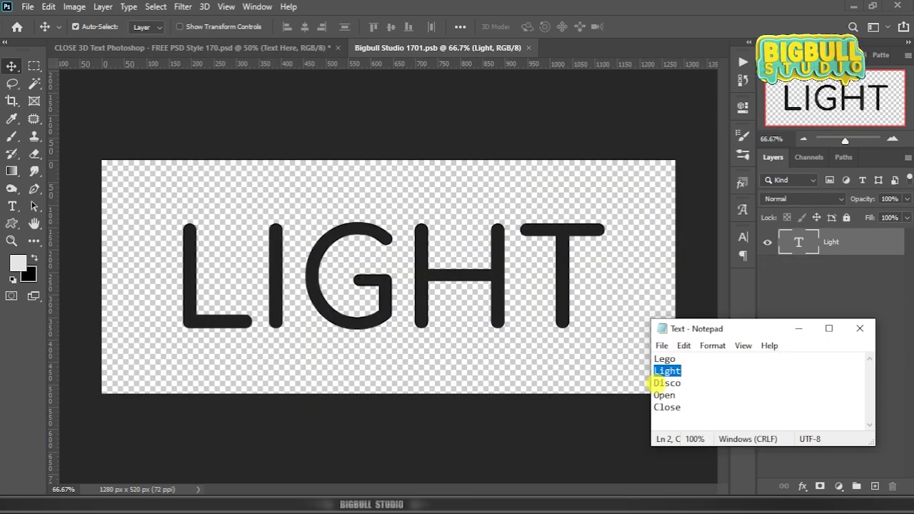
{"action": "left_click_drag", "start_coordinate": [654, 384], "coordinate": [682, 384]}
{"action": "right_click", "coordinate": [672, 382]}
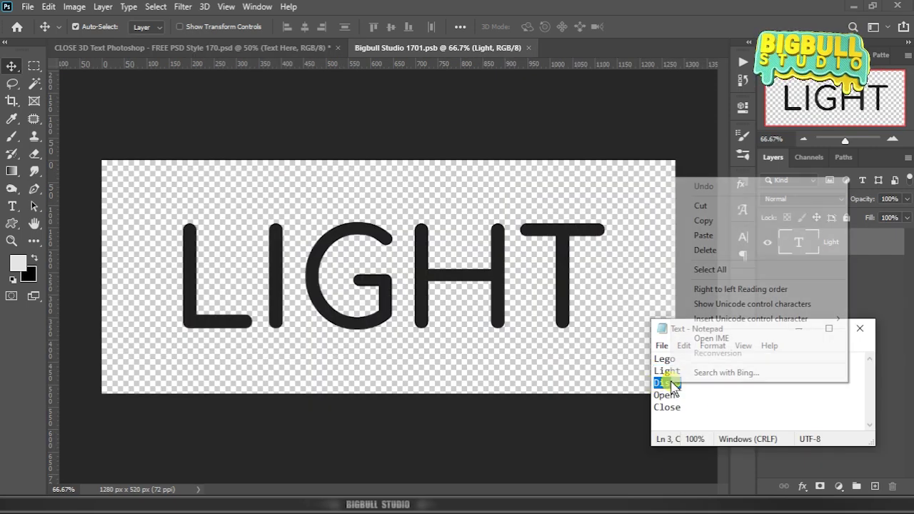
{"action": "left_click", "coordinate": [728, 228]}
Replace LIGHT with DISCO in the smart object and save it back to the mockup.
{"action": "left_click", "coordinate": [801, 244]}
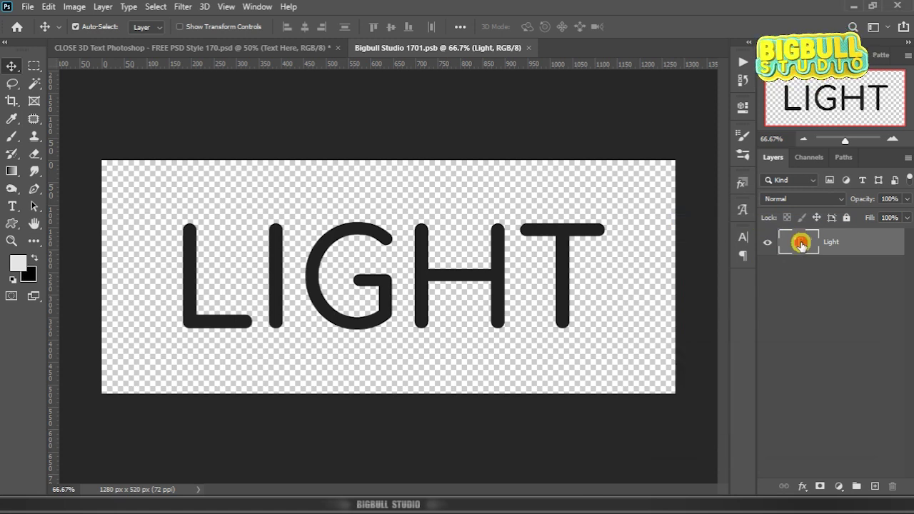
{"action": "double_click", "coordinate": [802, 244]}
{"action": "key", "text": "ctrl+v"}
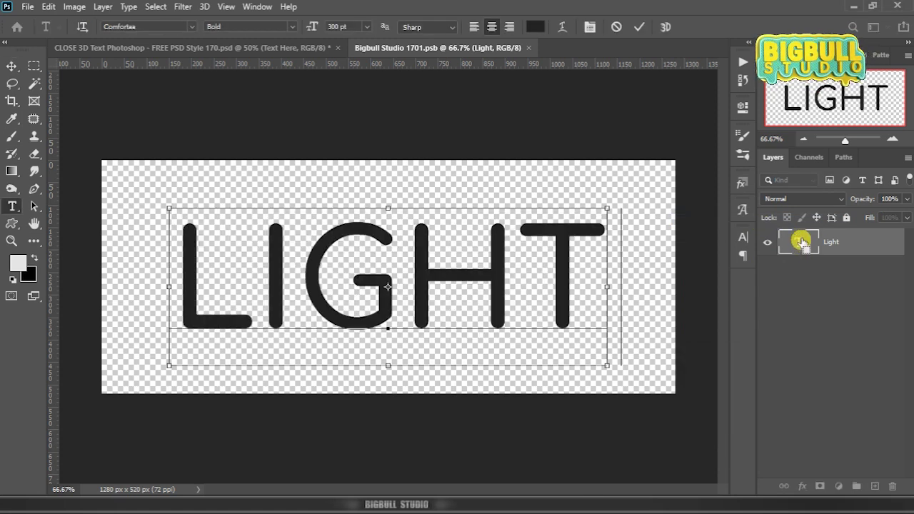
{"action": "key", "text": "ctrl+Return"}
{"action": "key", "text": "v"}
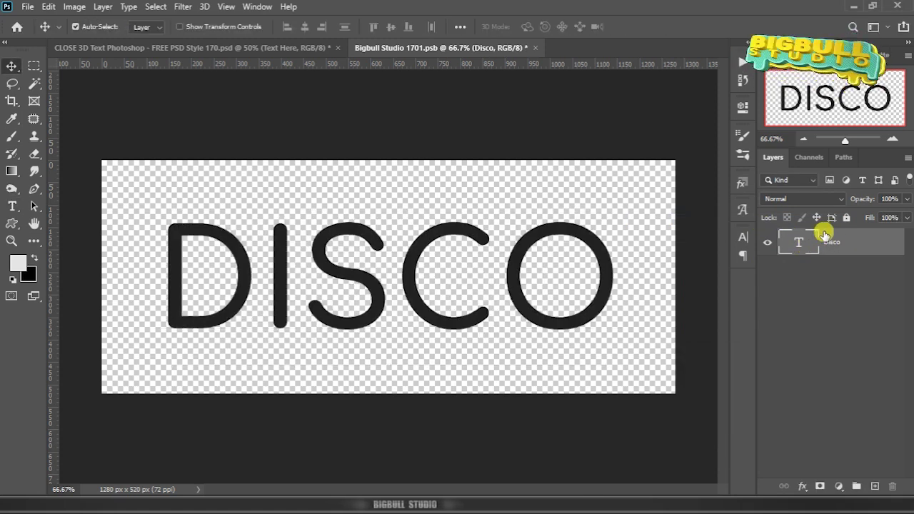
{"action": "left_click", "coordinate": [535, 48]}
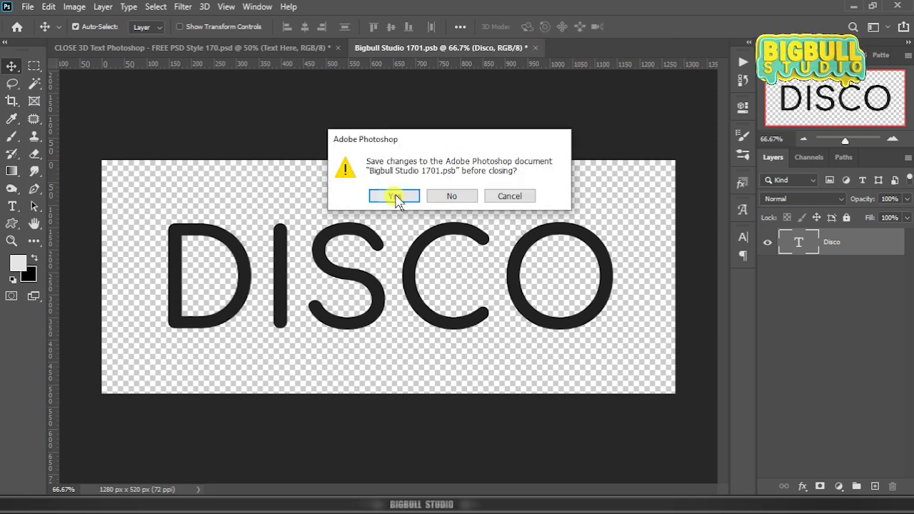
{"action": "left_click", "coordinate": [395, 196]}
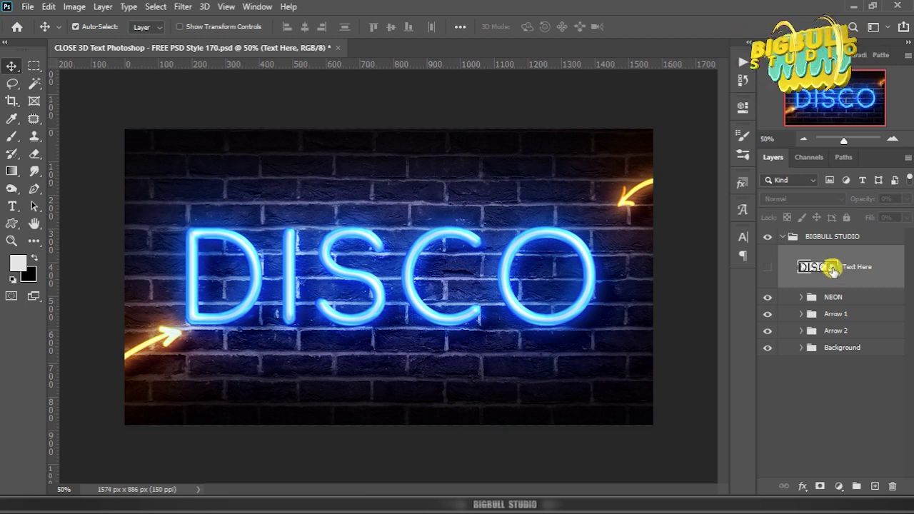
Reopen the smart object and copy 'Open' from the Notepad word list.
{"action": "double_click", "coordinate": [832, 269]}
{"action": "left_click", "coordinate": [711, 506]}
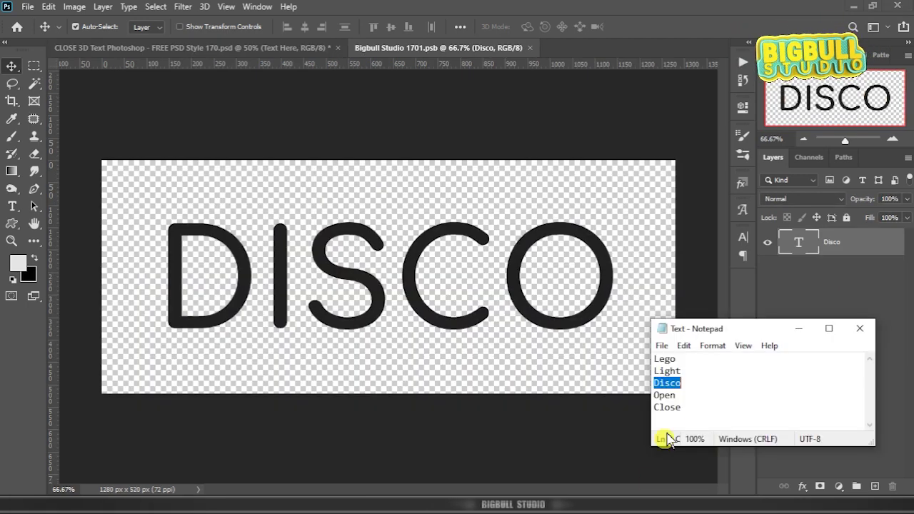
{"action": "left_click", "coordinate": [655, 395]}
{"action": "left_click_drag", "start_coordinate": [655, 395], "coordinate": [675, 396]}
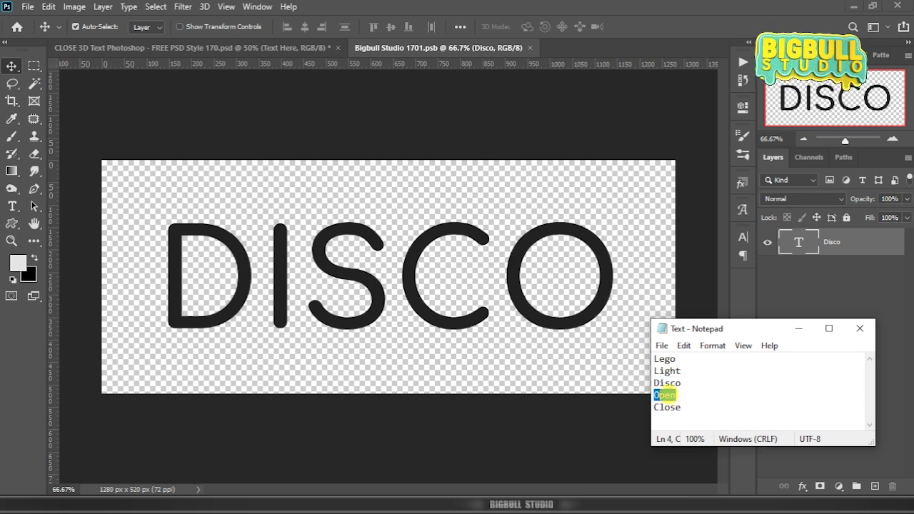
{"action": "right_click", "coordinate": [670, 396]}
{"action": "left_click", "coordinate": [725, 233]}
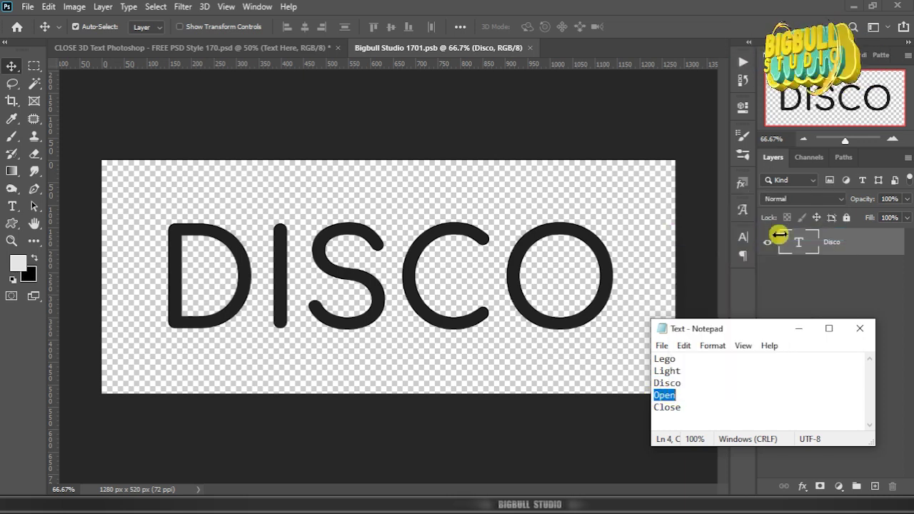
Replace DISCO with OPEN in the smart object and save it back to the mockup.
{"action": "left_click", "coordinate": [804, 243]}
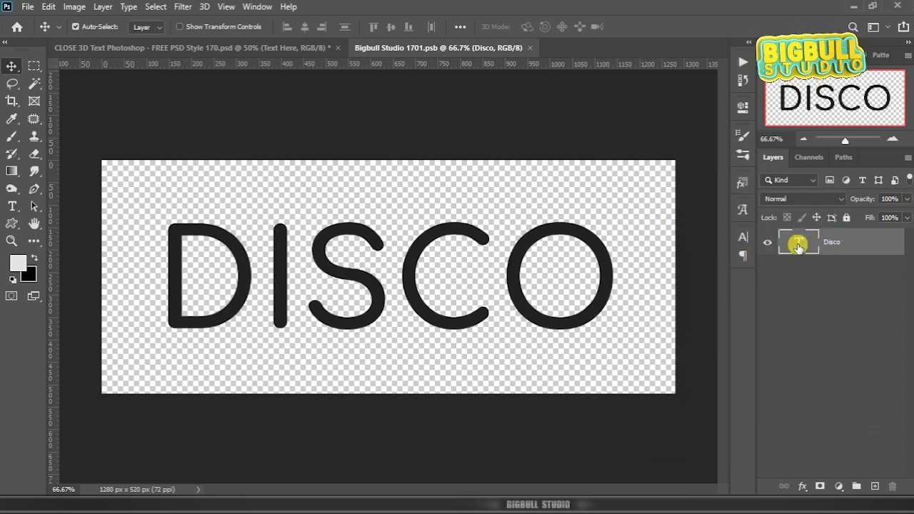
{"action": "double_click", "coordinate": [798, 244]}
{"action": "key", "text": "ctrl+v"}
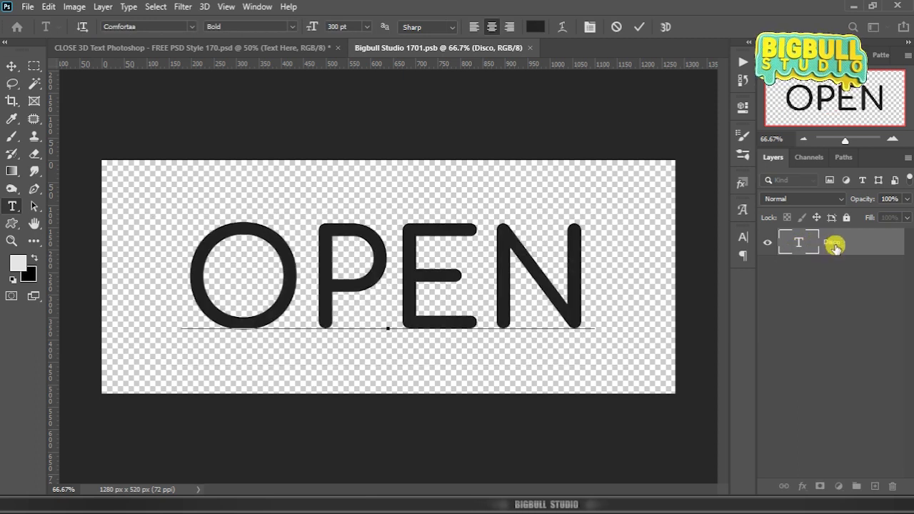
{"action": "key", "text": "ctrl+Return"}
{"action": "key", "text": "ctrl+Return"}
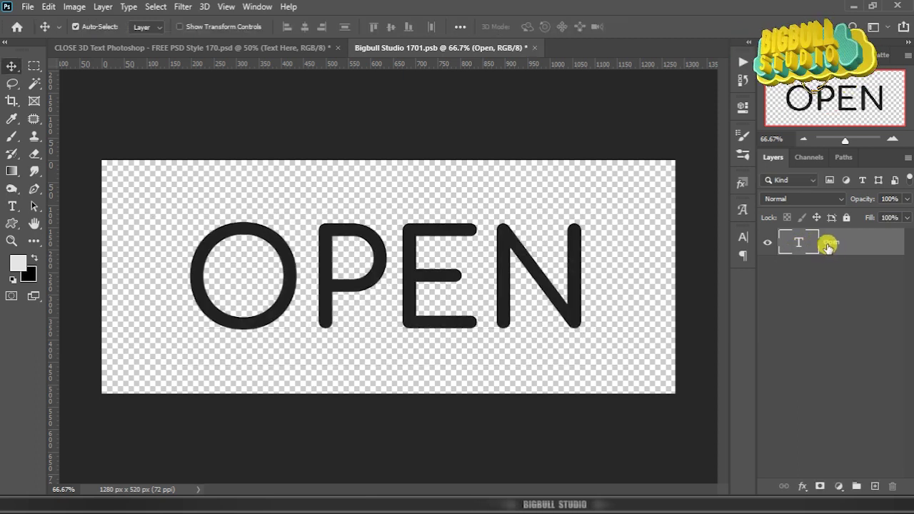
{"action": "left_click", "coordinate": [534, 47]}
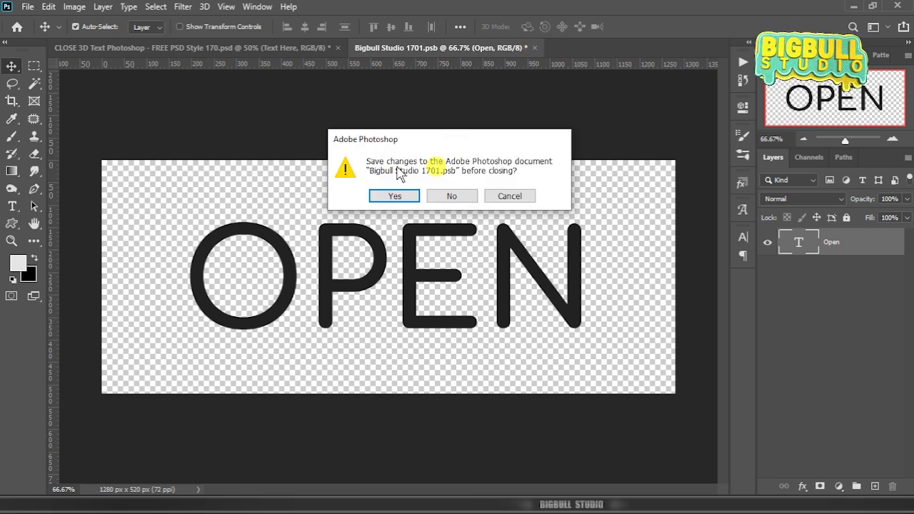
{"action": "left_click", "coordinate": [397, 197]}
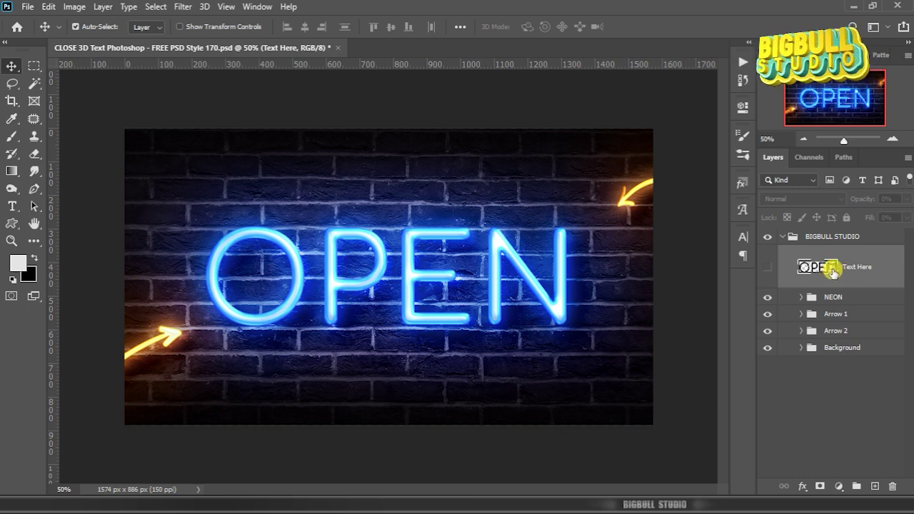
Reopen the smart object and copy 'Close' from the Notepad word list.
{"action": "double_click", "coordinate": [834, 272]}
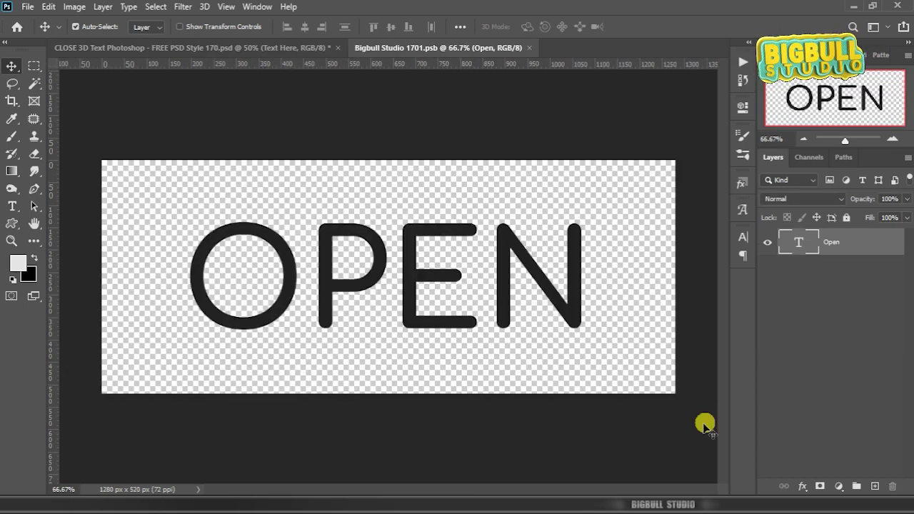
{"action": "left_click", "coordinate": [634, 498]}
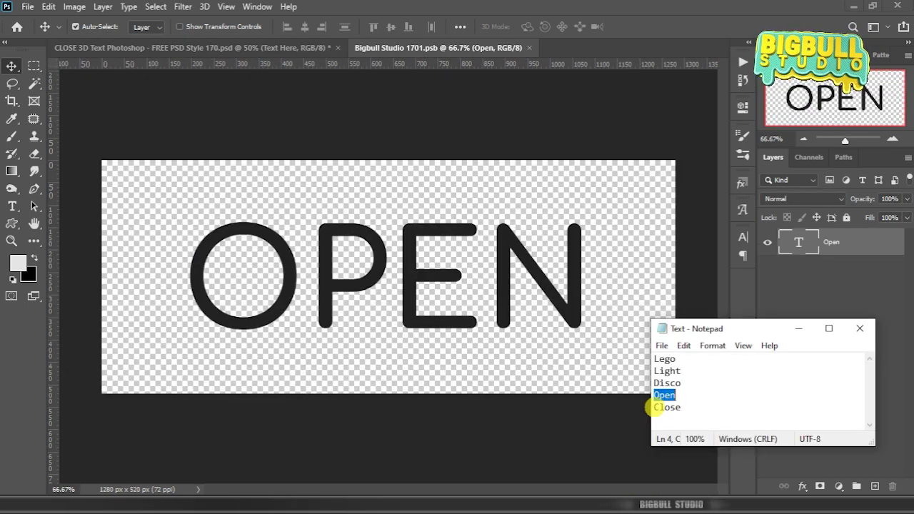
{"action": "double_click", "coordinate": [668, 408]}
{"action": "right_click", "coordinate": [677, 409]}
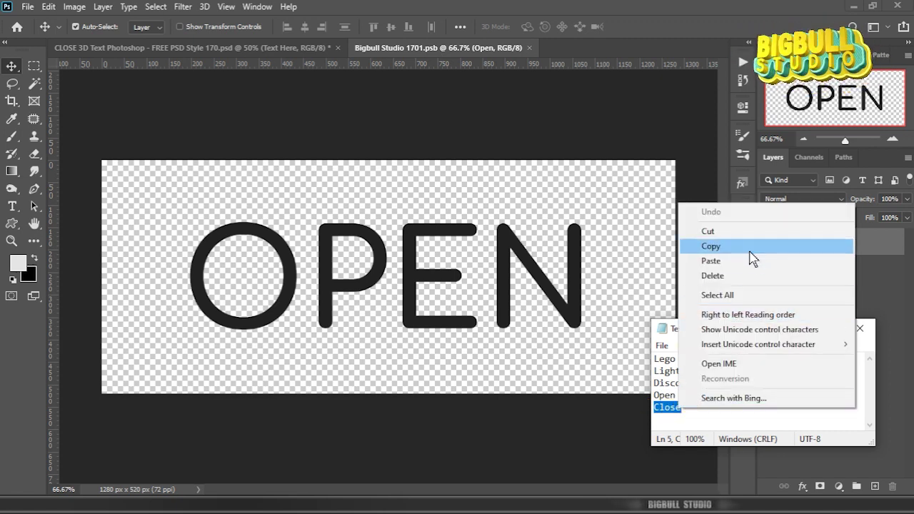
{"action": "left_click", "coordinate": [753, 247]}
Replace OPEN with CLOSE in the smart object and save it back to the mockup.
{"action": "left_click", "coordinate": [800, 243]}
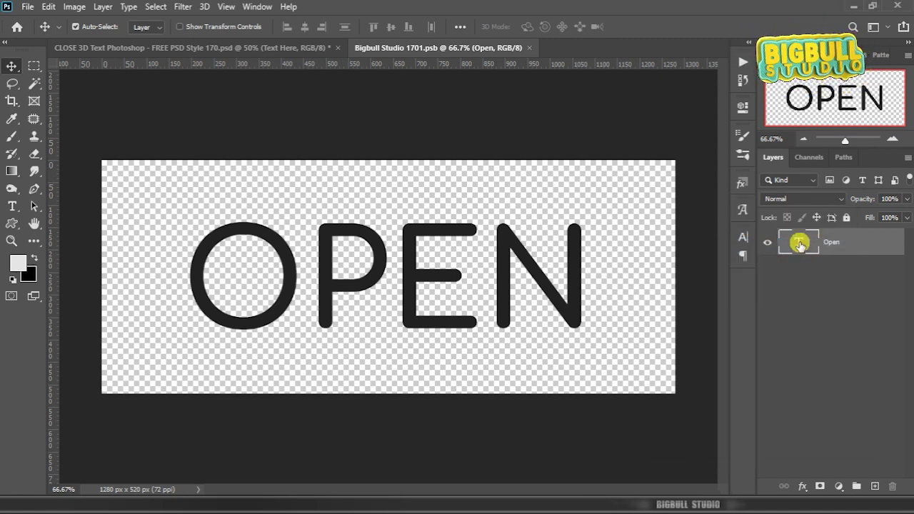
{"action": "double_click", "coordinate": [800, 243]}
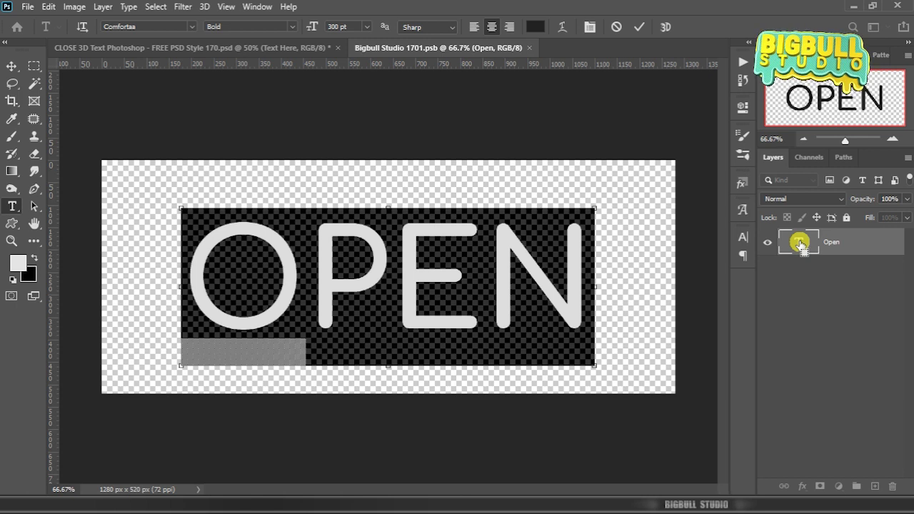
{"action": "key", "text": "ctrl+v"}
{"action": "key", "text": "ctrl+Return"}
{"action": "key", "text": "v"}
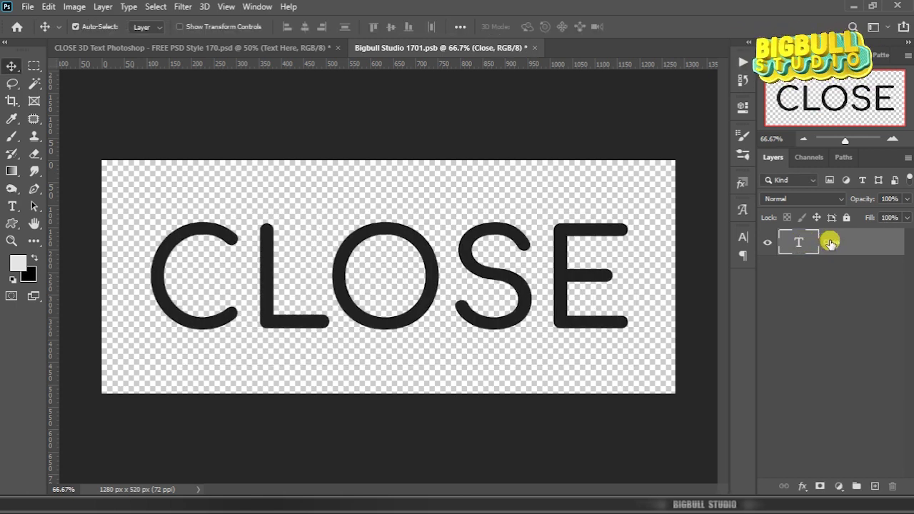
{"action": "left_click", "coordinate": [532, 47]}
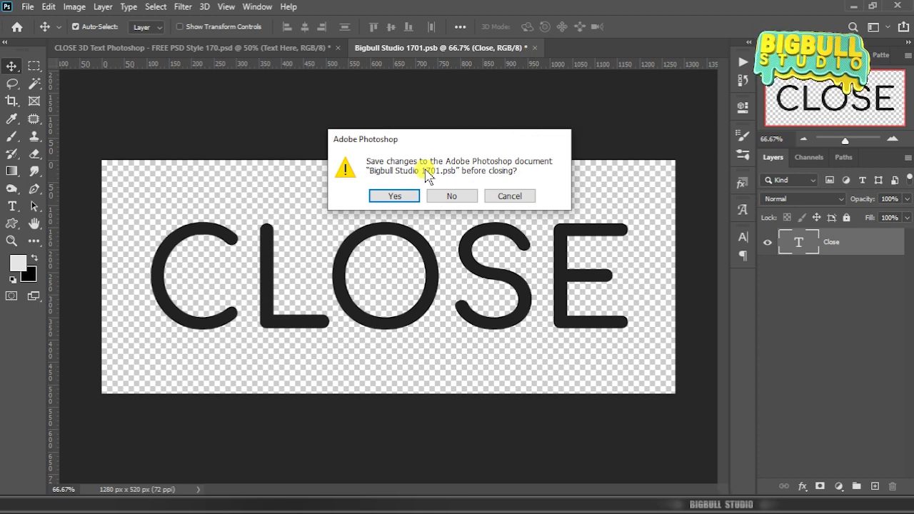
{"action": "left_click", "coordinate": [396, 196]}
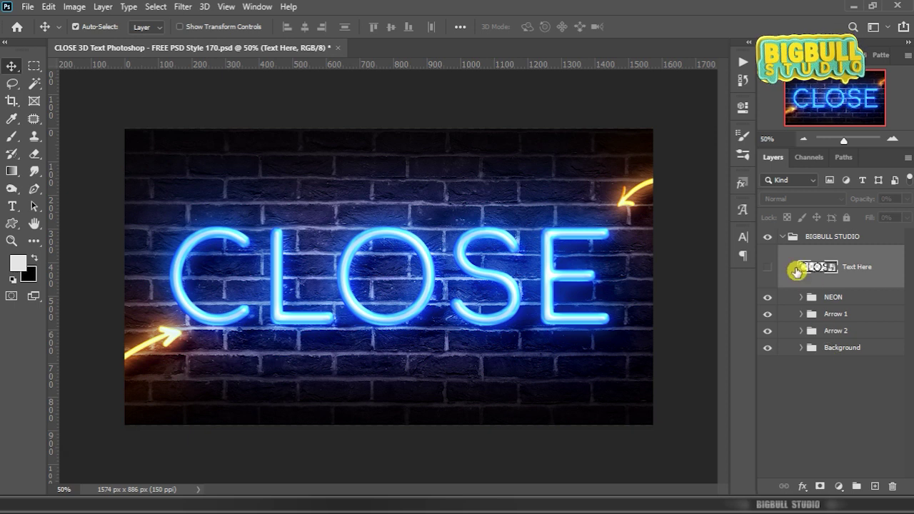
Collapse the BIGBULL STUDIO group and deselect all layers.
{"action": "left_click", "coordinate": [783, 236]}
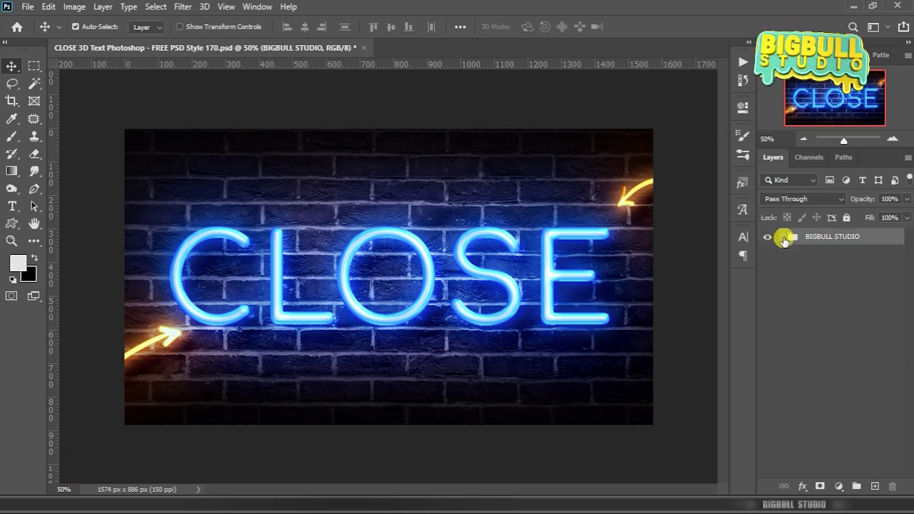
{"action": "left_click", "coordinate": [810, 283]}
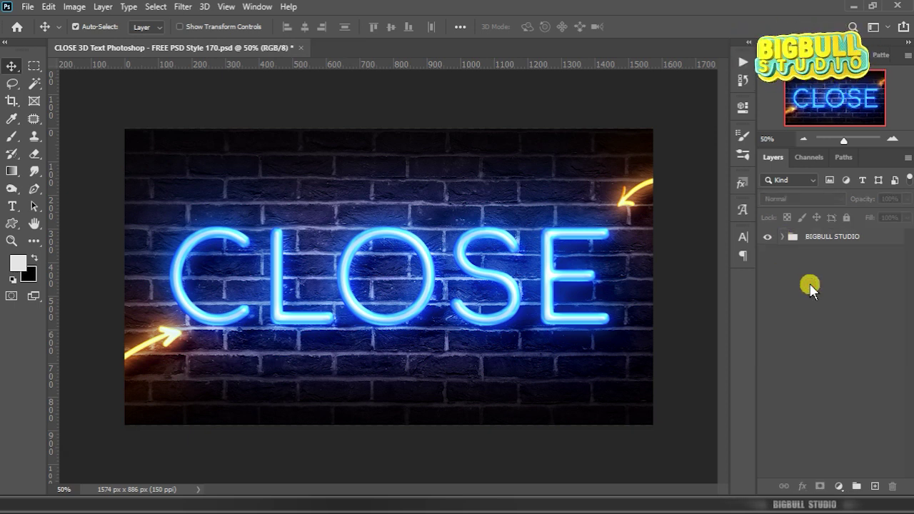